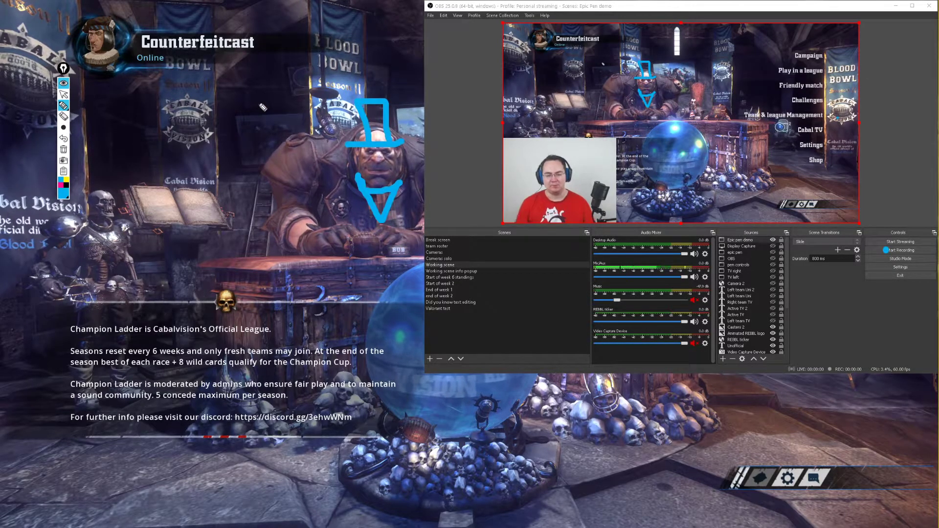
Wipe the blue hat and beard scribbles using Epic Pen's Clear screen hotkey (Ctrl+Shift+C)
{"action": "key", "text": "ctrl+shift+c"}
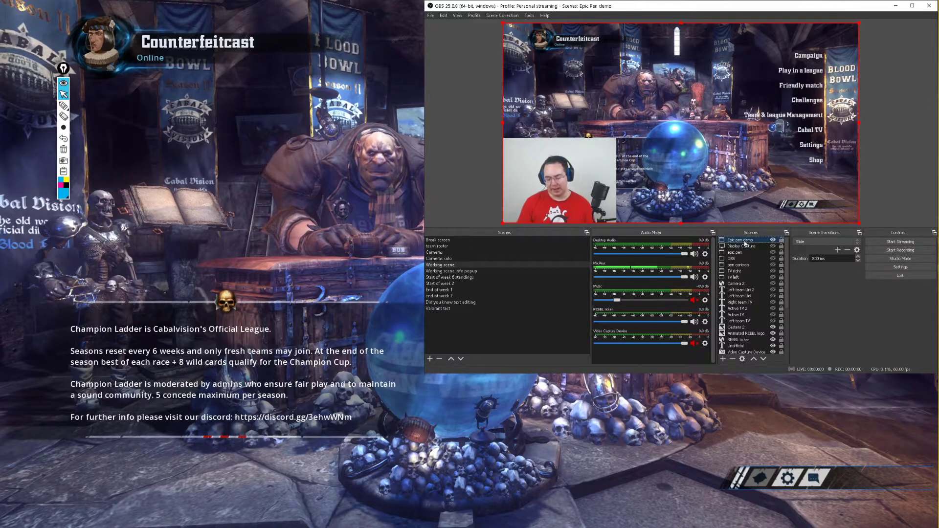
Delete the Epic pen demo source and select the Display Capture source
{"action": "key", "text": "Delete"}
{"action": "key", "text": "Return"}
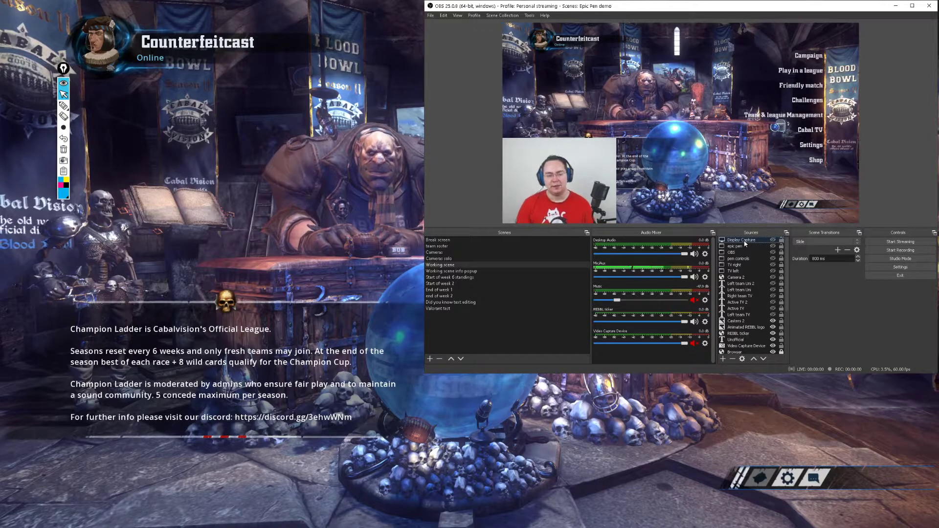
{"action": "left_click", "coordinate": [743, 240]}
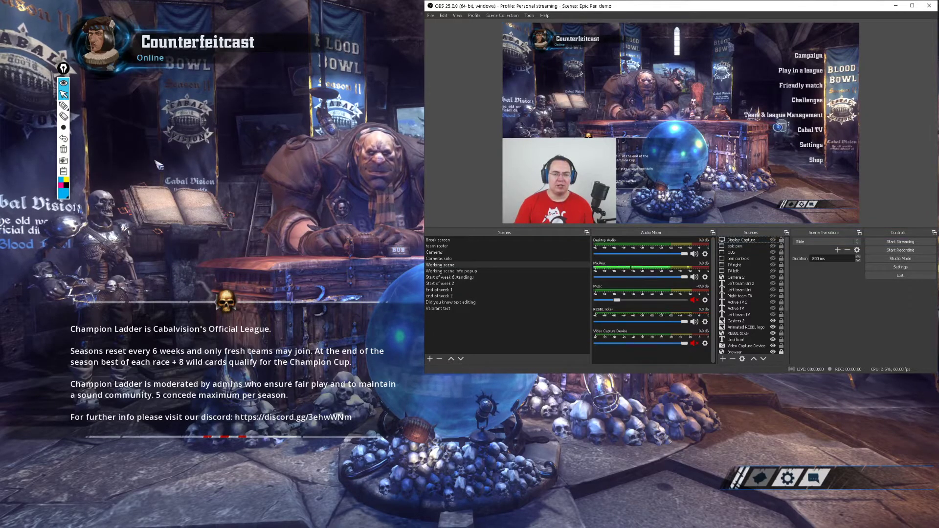
{"action": "left_click", "coordinate": [68, 172]}
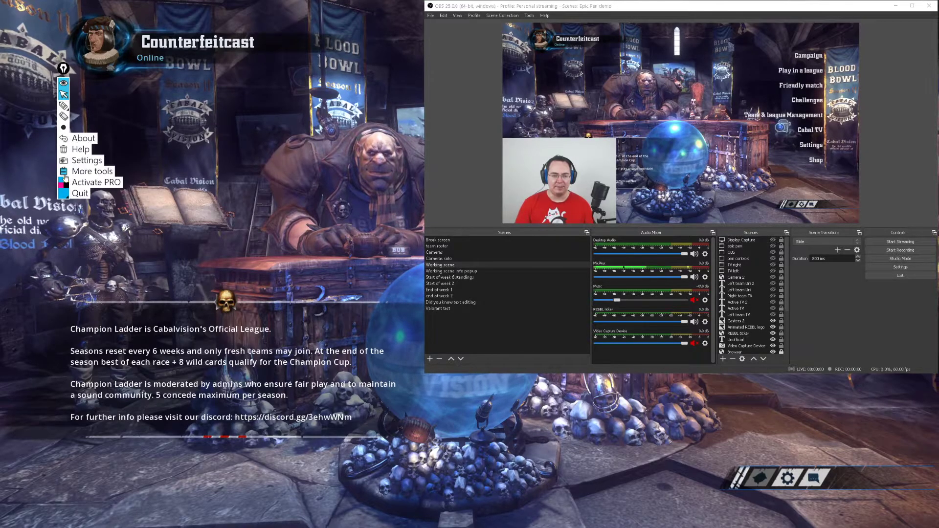
{"action": "left_click", "coordinate": [79, 163]}
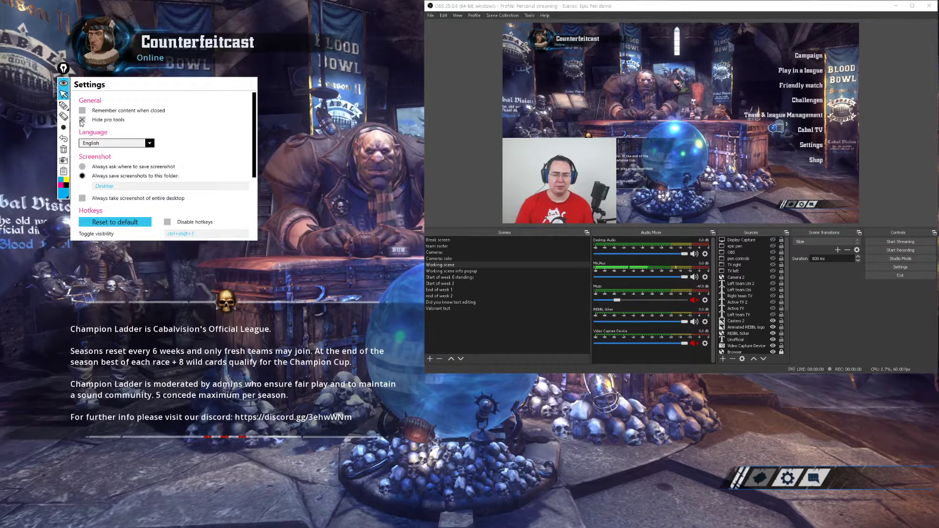
{"action": "scroll", "coordinate": [250, 119], "scroll_direction": "down", "scroll_amount": 5}
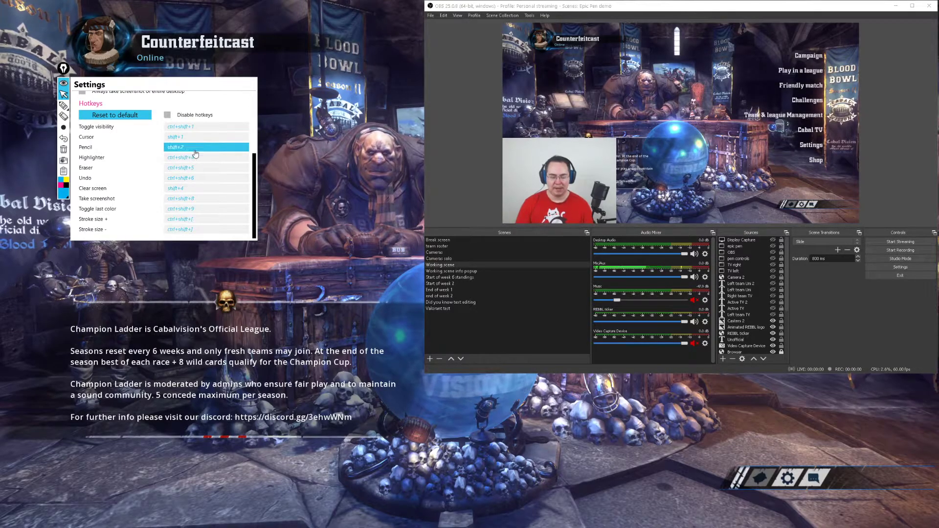
{"action": "key", "text": "shift+2"}
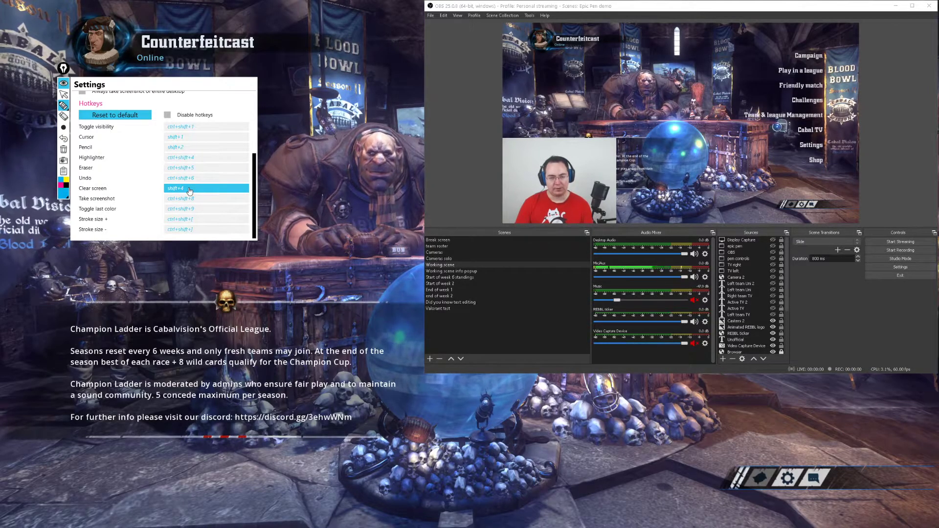
{"action": "key", "text": "ctrl+4"}
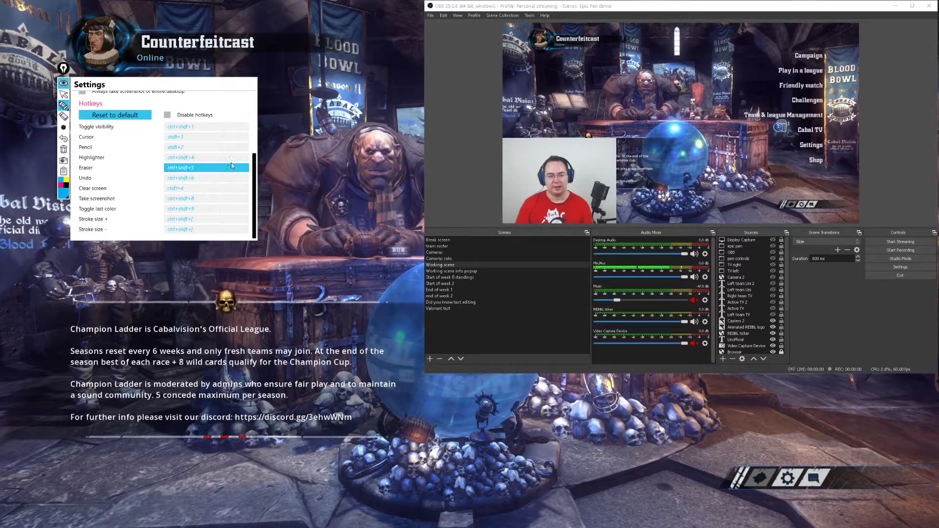
{"action": "key", "text": "shift+4"}
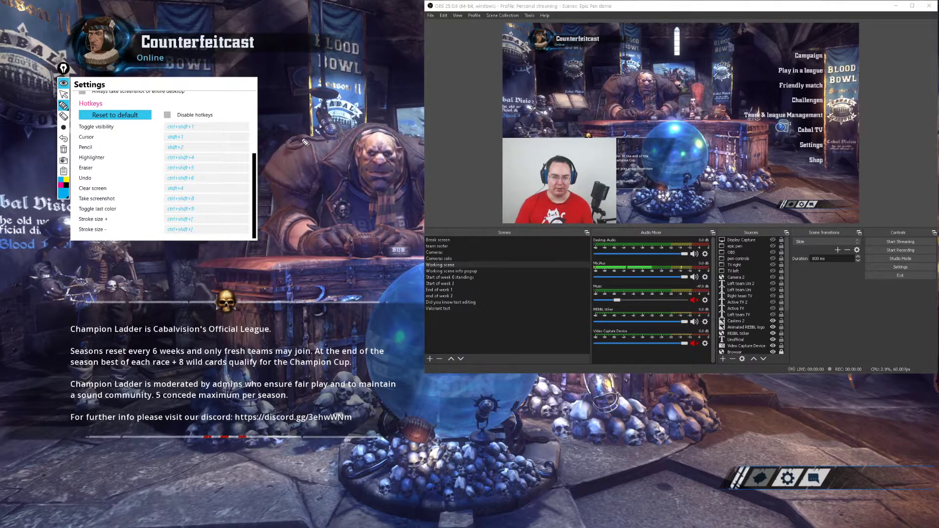
{"action": "key", "text": "shift+1"}
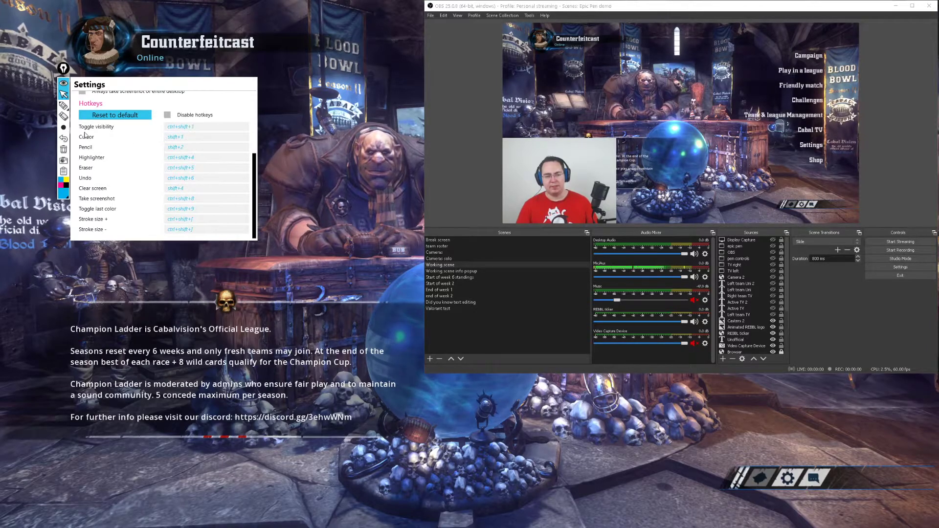
{"action": "left_click", "coordinate": [64, 171]}
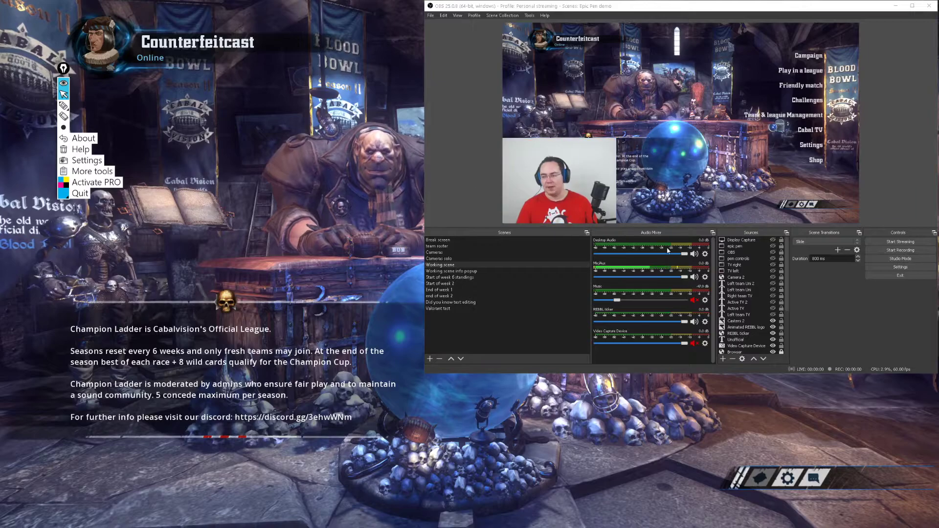
Add a Window Capture source named 'epic pen demo' set to the EpicPen.exe window
{"action": "left_click", "coordinate": [808, 306]}
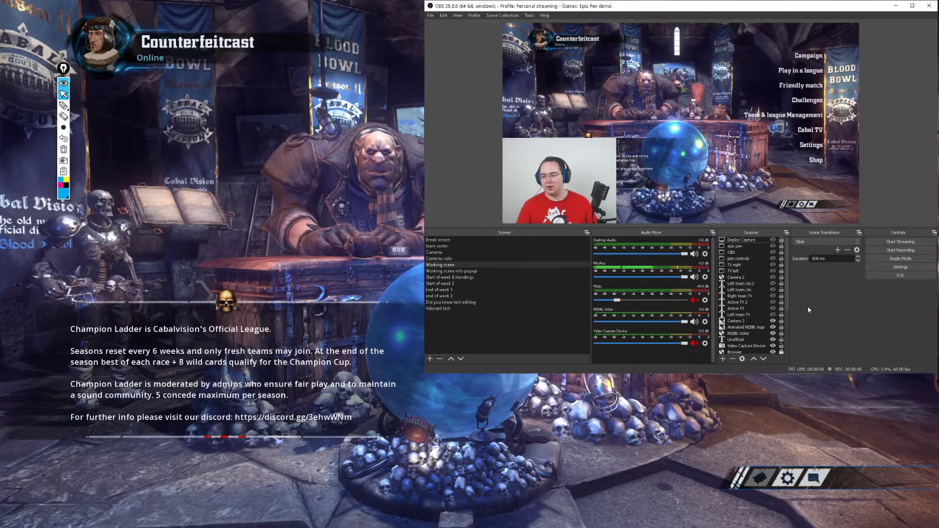
{"action": "left_click", "coordinate": [722, 359]}
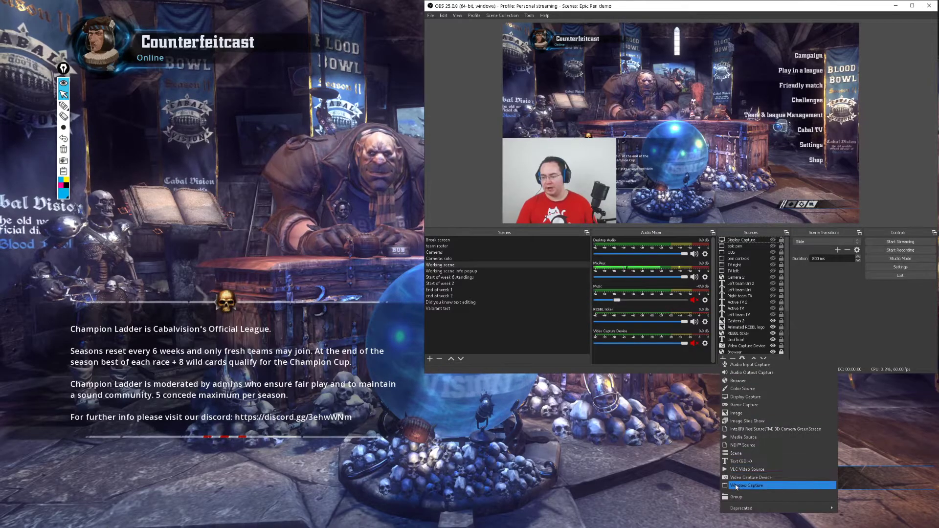
{"action": "left_click", "coordinate": [736, 486]}
{"action": "type", "text": "ep"}
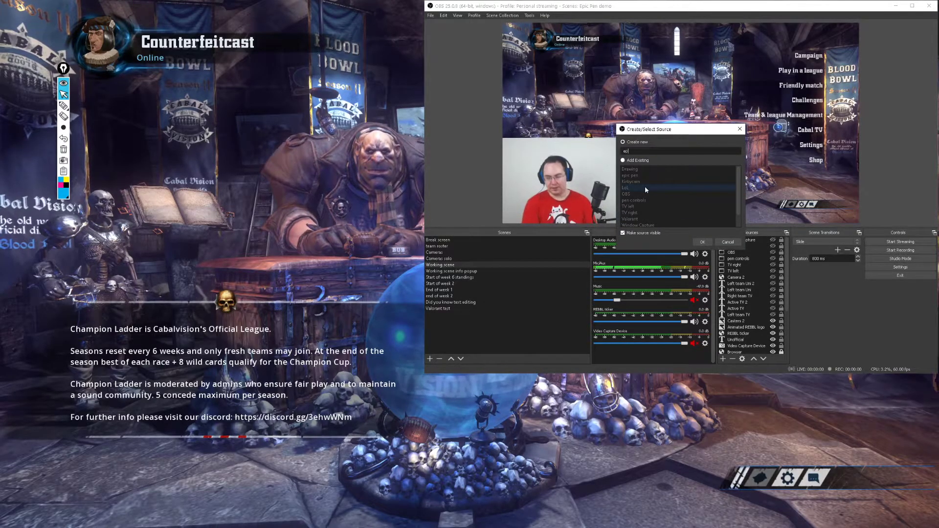
{"action": "type", "text": "ic pen d"}
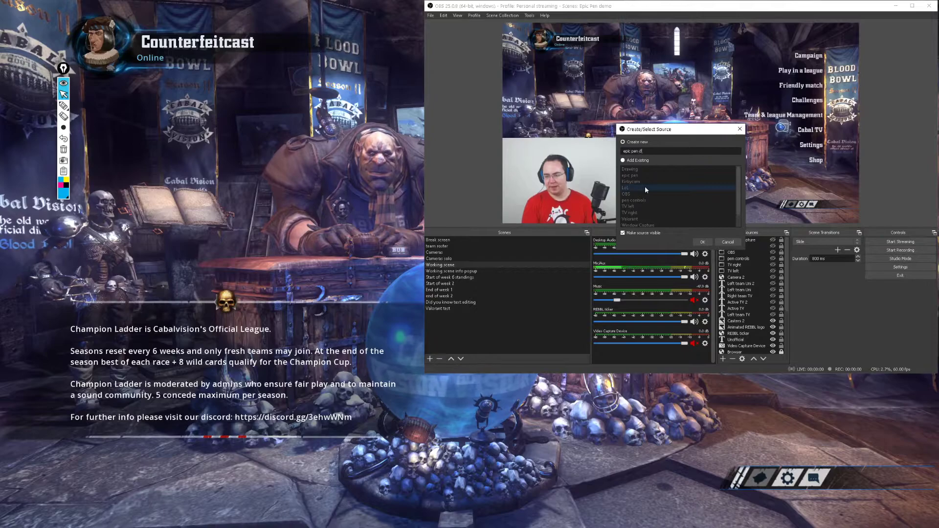
{"action": "type", "text": "emo"}
{"action": "key", "text": "Return"}
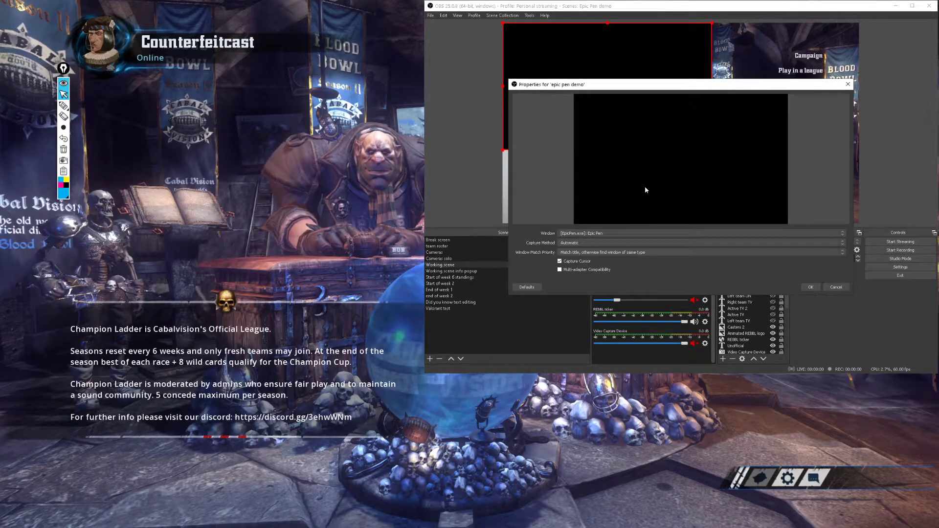
{"action": "left_click", "coordinate": [621, 235]}
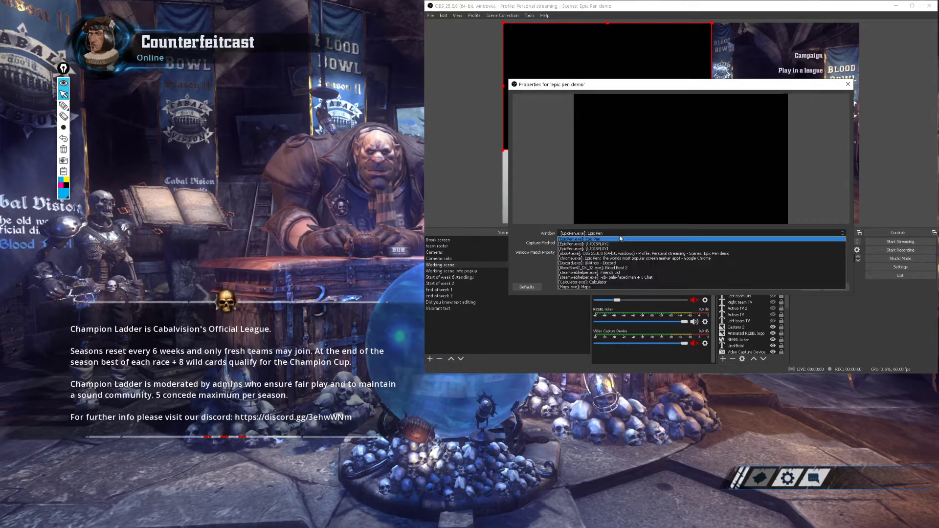
{"action": "left_click", "coordinate": [588, 250]}
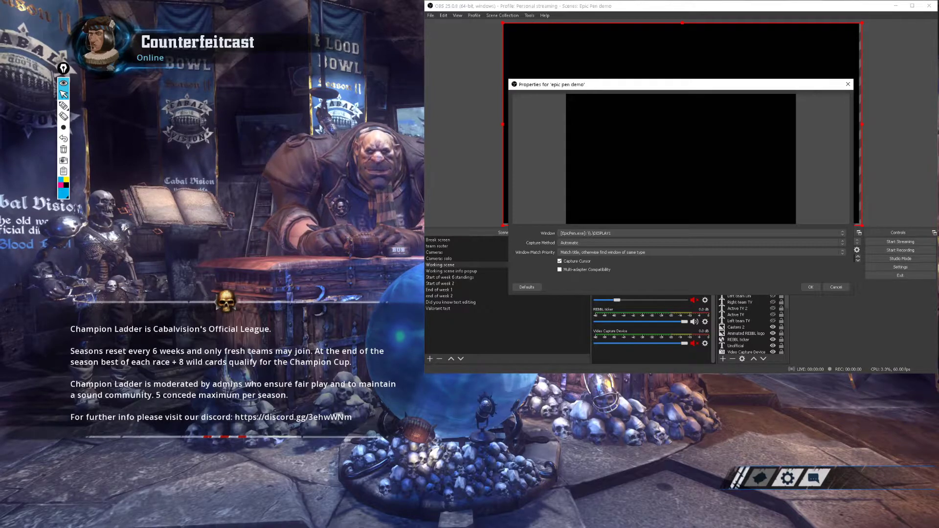
Apply the capture settings, draw blue test strokes with Epic Pen, then leave drawing mode
{"action": "left_click", "coordinate": [808, 287]}
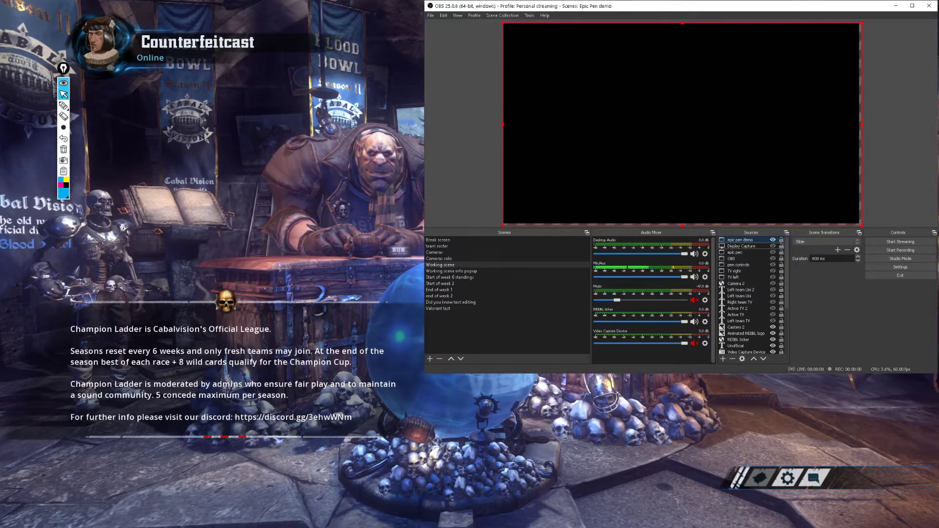
{"action": "left_click", "coordinate": [63, 106]}
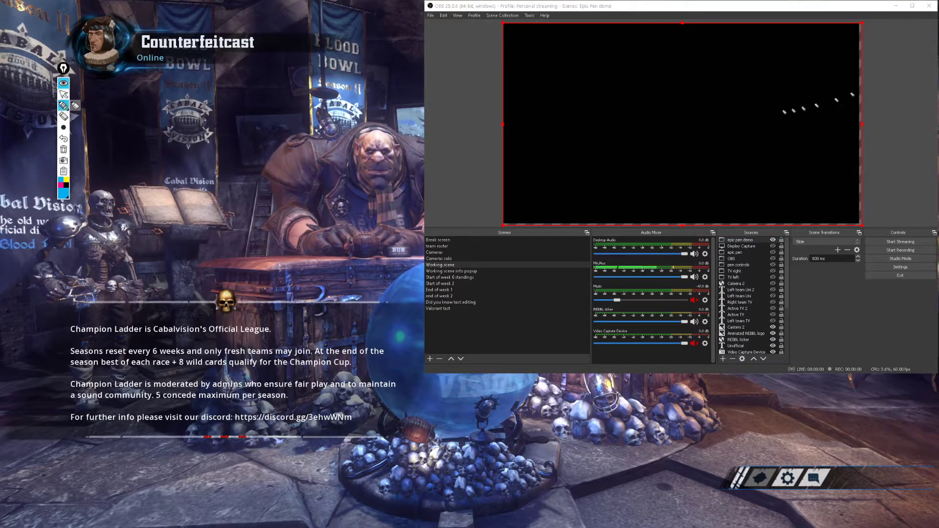
{"action": "mouse_move", "coordinate": [784, 112]}
{"action": "left_mouse_down"}
{"action": "mouse_move", "coordinate": [688, 108]}
{"action": "mouse_move", "coordinate": [650, 145]}
{"action": "mouse_move", "coordinate": [620, 96]}
{"action": "mouse_move", "coordinate": [602, 142]}
{"action": "mouse_move", "coordinate": [667, 90]}
{"action": "mouse_move", "coordinate": [662, 146]}
{"action": "mouse_move", "coordinate": [708, 119]}
{"action": "mouse_move", "coordinate": [627, 91]}
{"action": "mouse_move", "coordinate": [594, 129]}
{"action": "mouse_move", "coordinate": [658, 105]}
{"action": "mouse_move", "coordinate": [769, 140]}
{"action": "mouse_move", "coordinate": [851, 95]}
{"action": "left_mouse_up"}
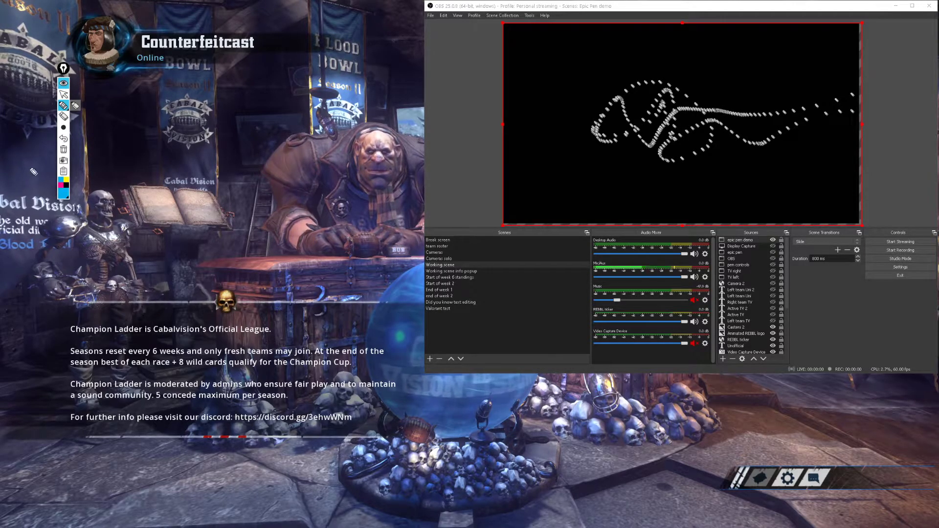
{"action": "left_click", "coordinate": [63, 127]}
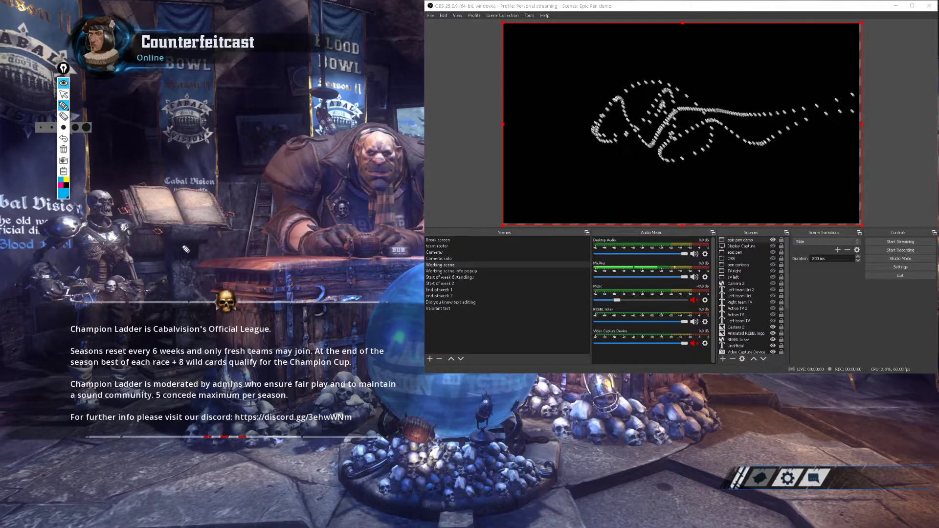
{"action": "mouse_move", "coordinate": [186, 249]}
{"action": "left_mouse_down"}
{"action": "mouse_move", "coordinate": [286, 147]}
{"action": "mouse_move", "coordinate": [262, 273]}
{"action": "mouse_move", "coordinate": [313, 320]}
{"action": "mouse_move", "coordinate": [311, 169]}
{"action": "left_mouse_up"}
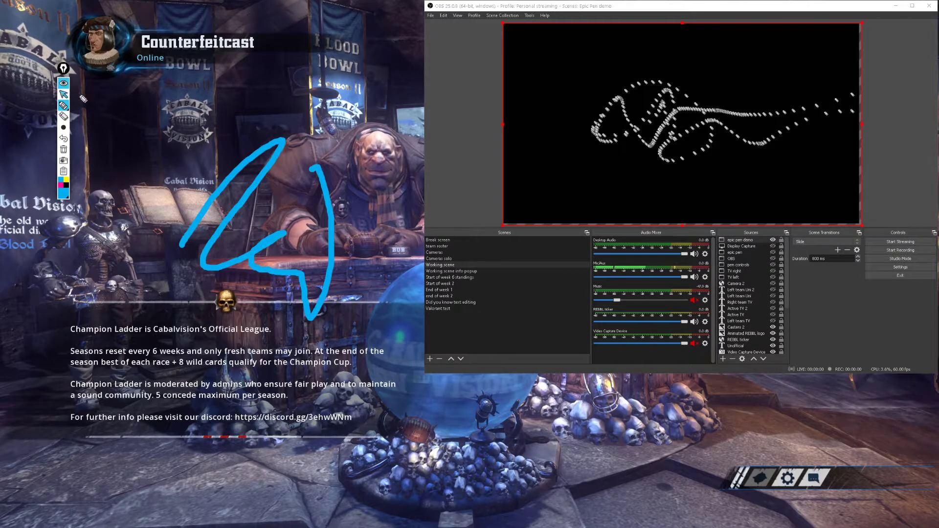
{"action": "left_click", "coordinate": [63, 94]}
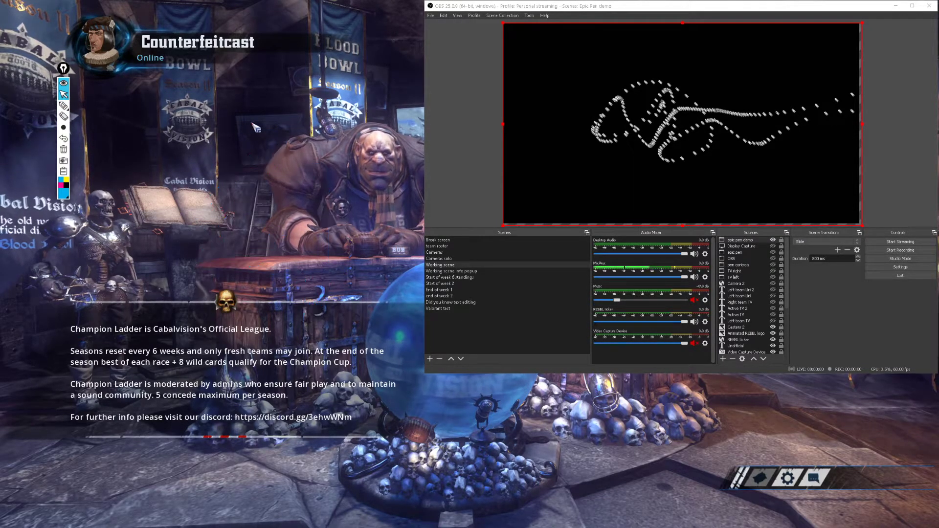
Point the epic pen demo source at the EpicPen.exe window and draw test strokes over the game
{"action": "double_click", "coordinate": [749, 240]}
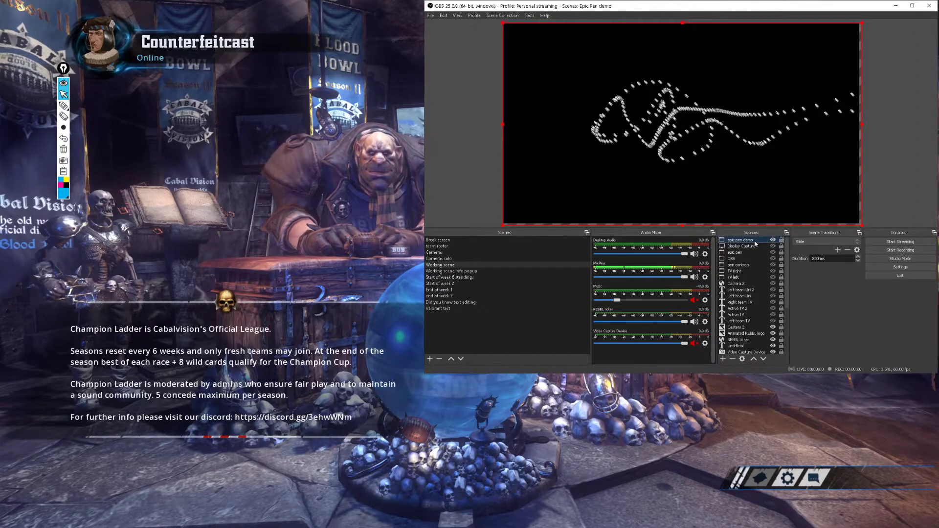
{"action": "left_click", "coordinate": [598, 233]}
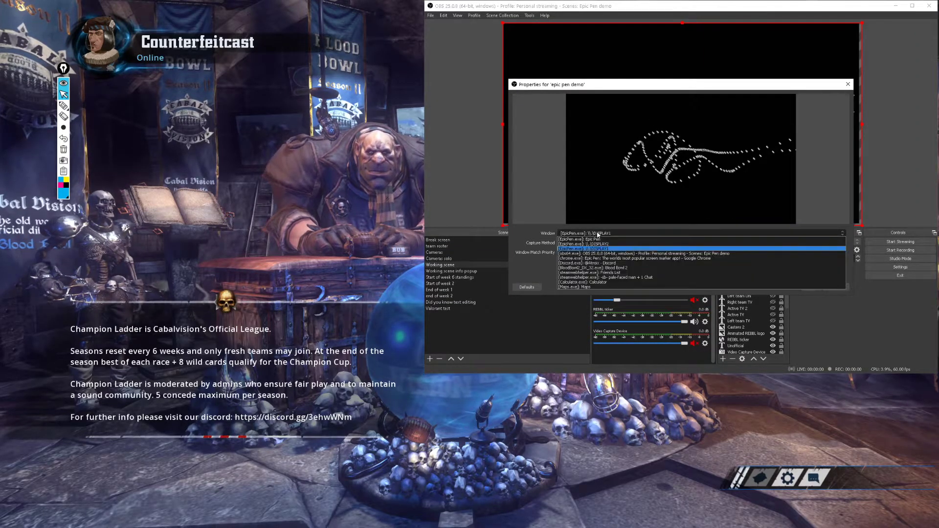
{"action": "left_click", "coordinate": [597, 244]}
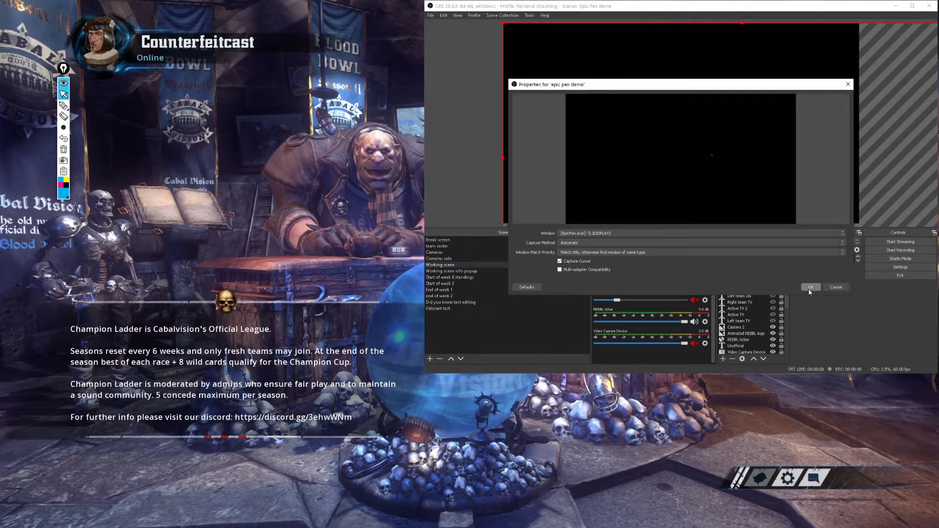
{"action": "left_click", "coordinate": [63, 110]}
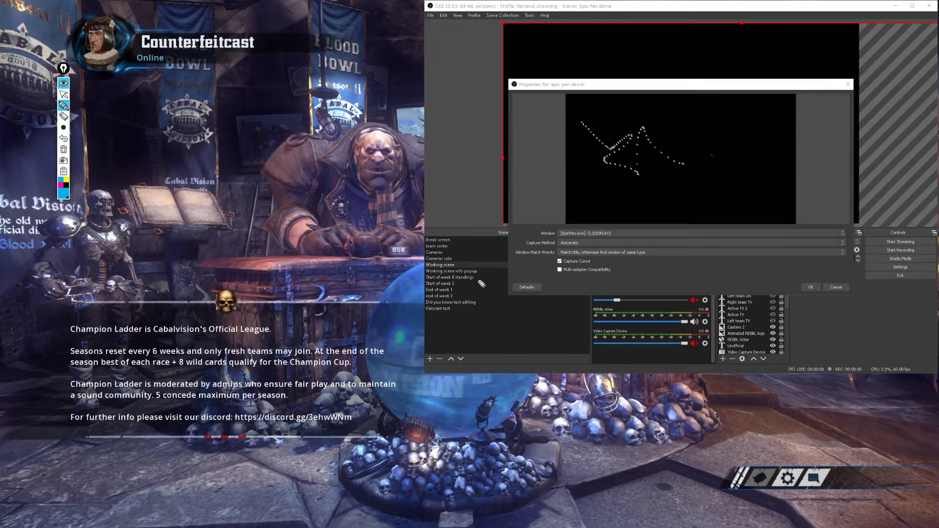
{"action": "left_click_drag", "start_coordinate": [482, 284], "coordinate": [370, 140]}
{"action": "mouse_move", "coordinate": [230, 227]}
{"action": "left_mouse_down"}
{"action": "mouse_move", "coordinate": [281, 279]}
{"action": "mouse_move", "coordinate": [307, 274]}
{"action": "mouse_move", "coordinate": [281, 159]}
{"action": "mouse_move", "coordinate": [189, 180]}
{"action": "left_mouse_up"}
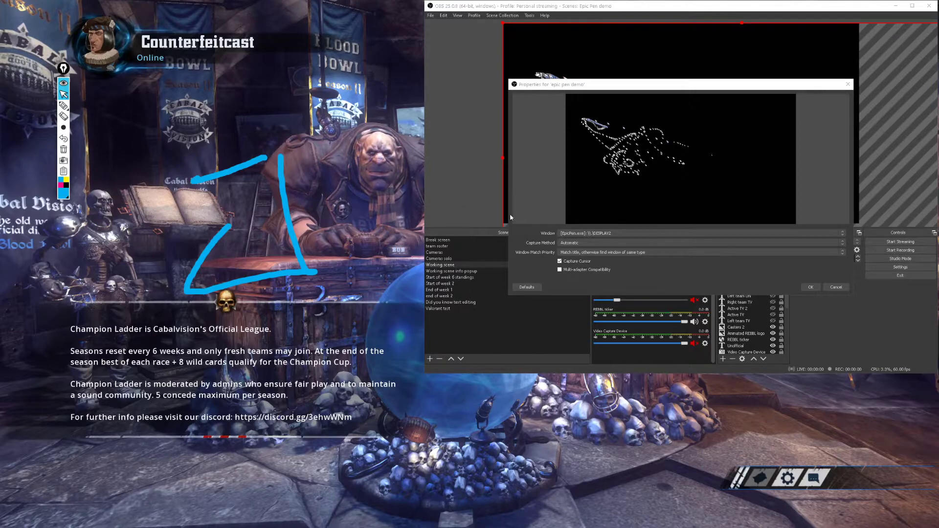
Switch the capture method to Windows Graphics Capture and apply the settings
{"action": "left_click", "coordinate": [574, 242]}
{"action": "left_click", "coordinate": [576, 257]}
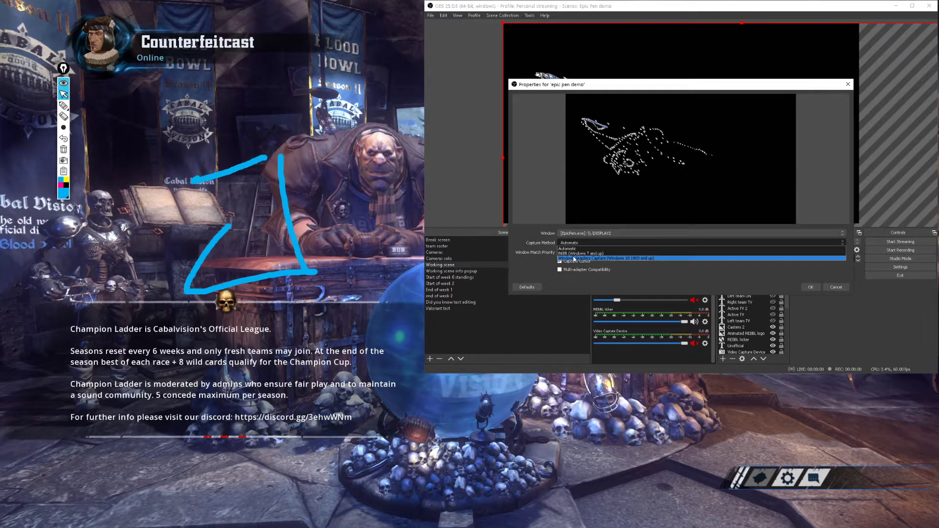
{"action": "left_click", "coordinate": [805, 288]}
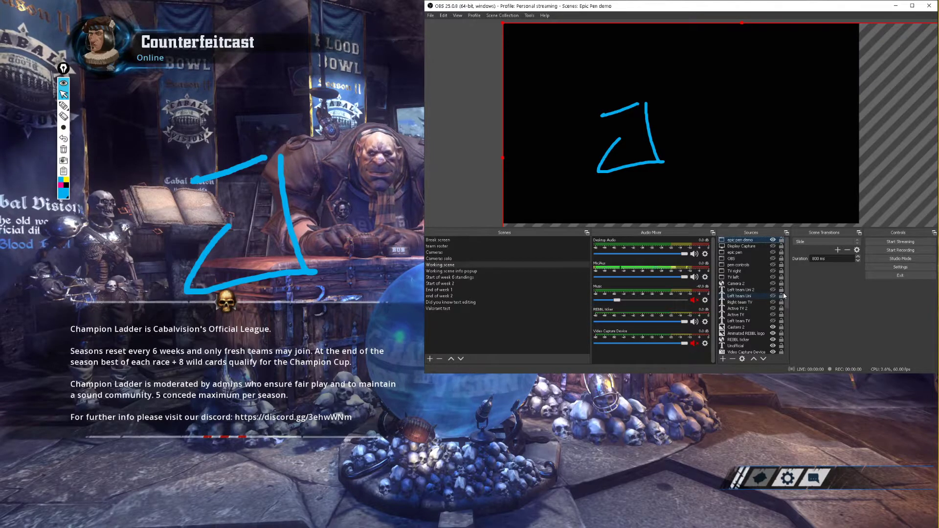
Add a Color Key filter to the epic pen demo source
{"action": "right_click", "coordinate": [733, 241]}
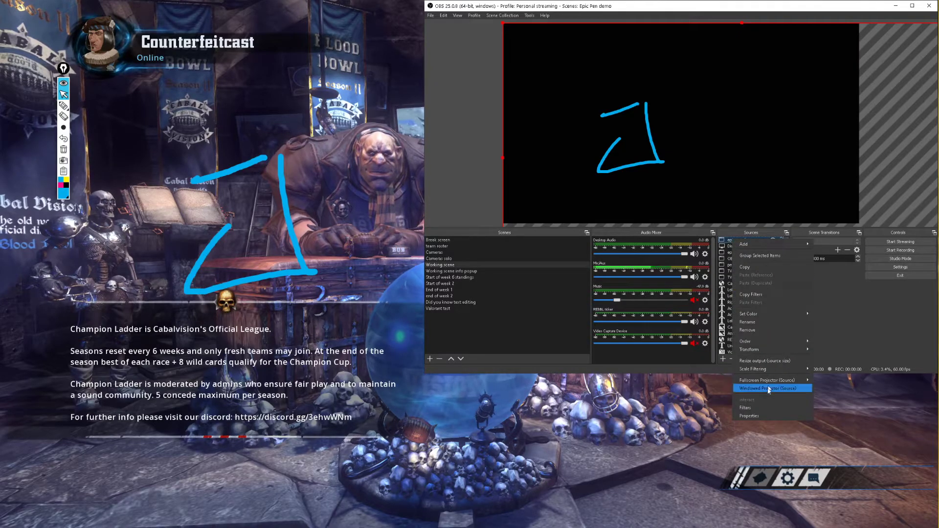
{"action": "left_click", "coordinate": [760, 408]}
{"action": "right_click", "coordinate": [563, 151]}
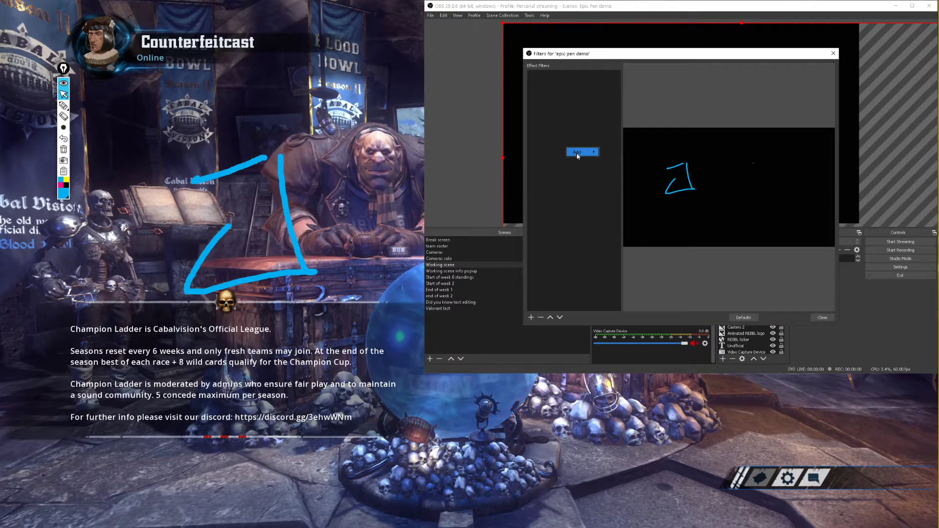
{"action": "mouse_move", "coordinate": [579, 153]}
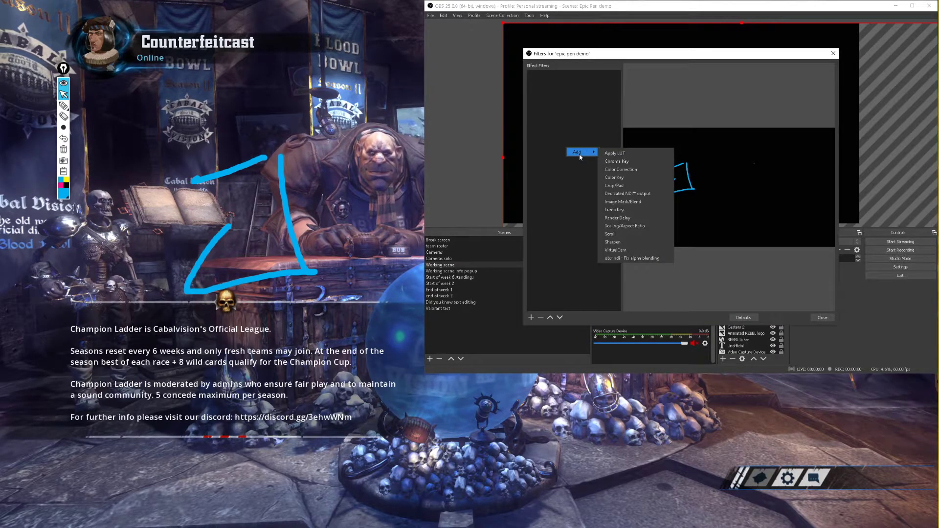
{"action": "left_click", "coordinate": [625, 178]}
{"action": "left_click", "coordinate": [667, 204]}
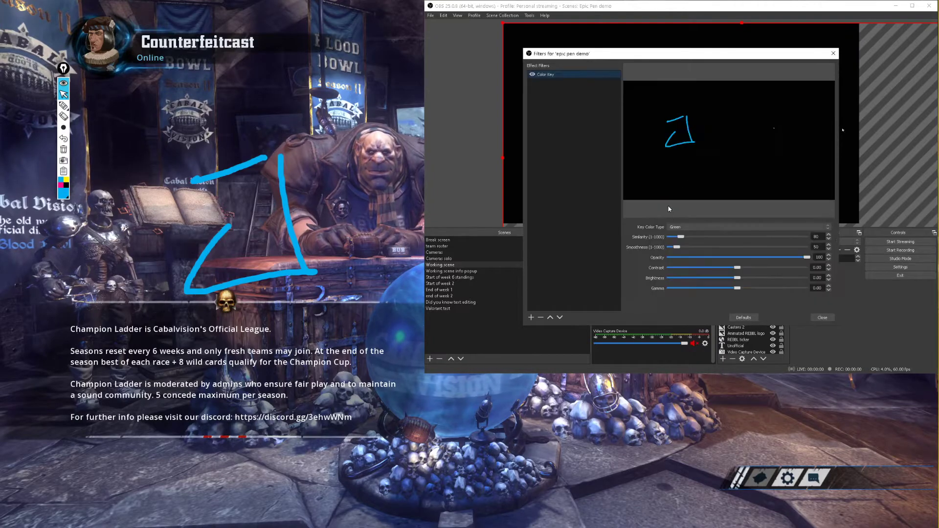
Set the Color Key to a custom black key colour and close the filters
{"action": "left_click", "coordinate": [685, 225]}
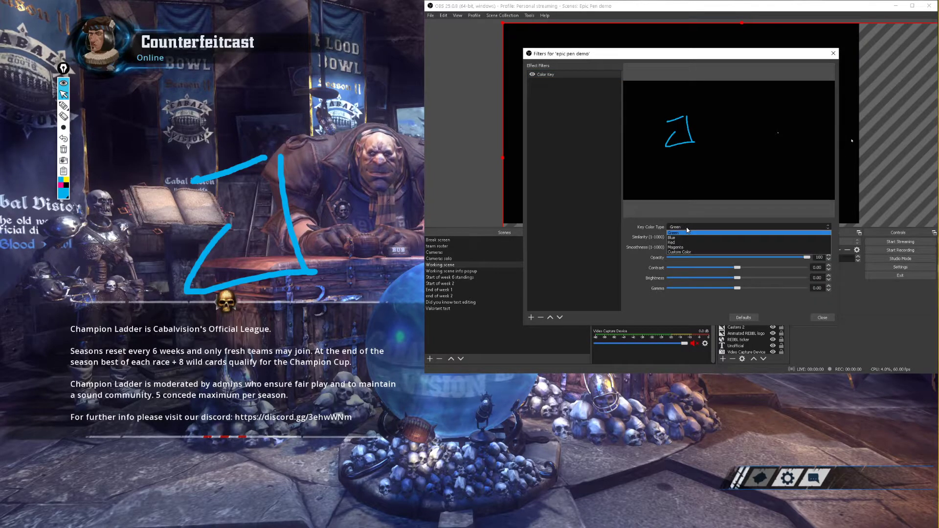
{"action": "left_click", "coordinate": [680, 252]}
{"action": "left_click", "coordinate": [758, 236]}
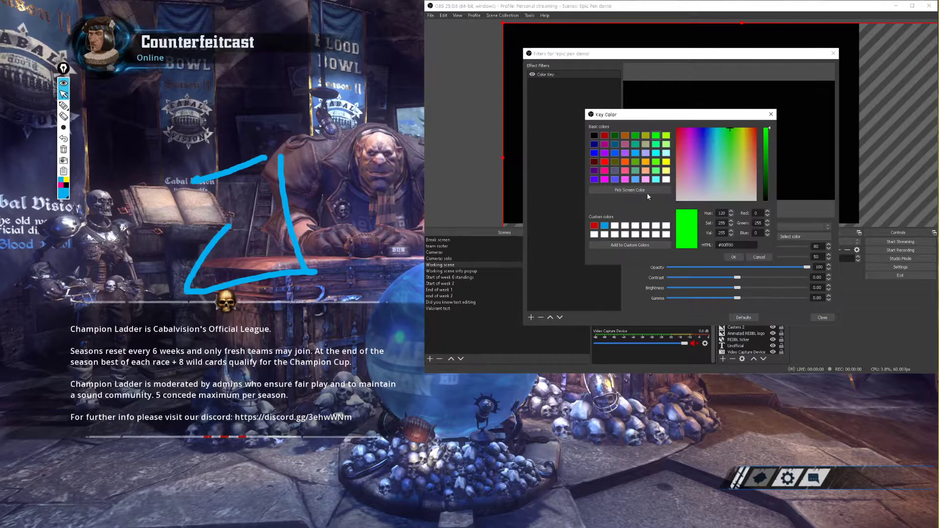
{"action": "left_click", "coordinate": [594, 136]}
{"action": "left_click", "coordinate": [733, 257]}
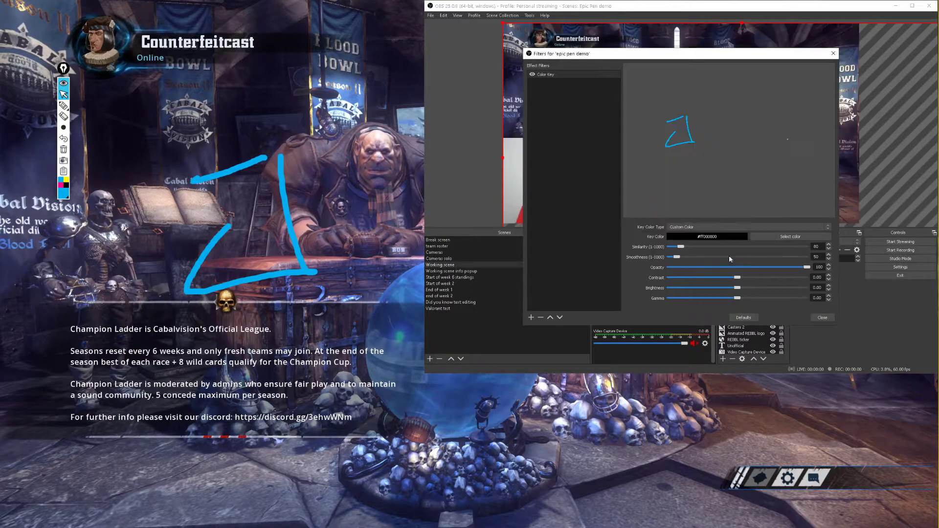
{"action": "left_click", "coordinate": [820, 318]}
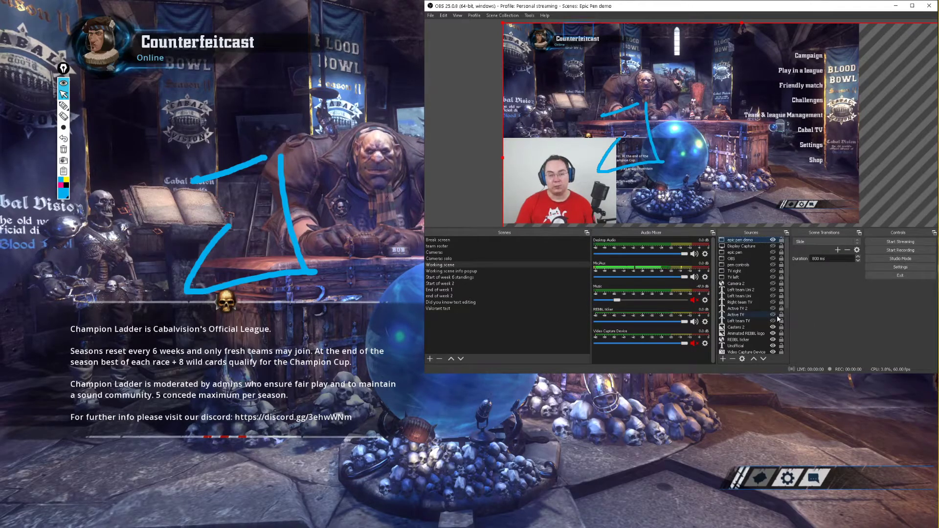
Draw a blue top hat on the character's head, then exit Epic Pen drawing mode
{"action": "left_click", "coordinate": [62, 104]}
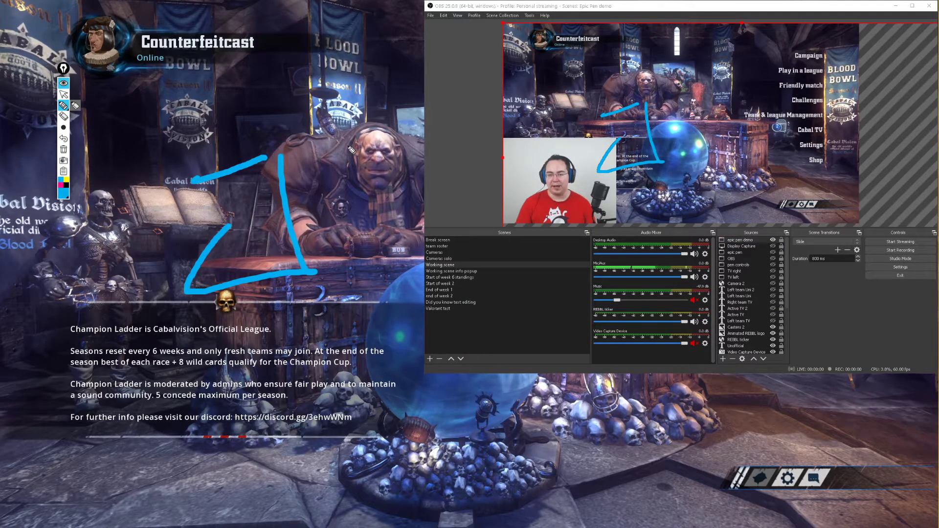
{"action": "mouse_move", "coordinate": [353, 144]}
{"action": "left_mouse_down"}
{"action": "mouse_move", "coordinate": [409, 138]}
{"action": "mouse_move", "coordinate": [369, 143]}
{"action": "mouse_move", "coordinate": [367, 105]}
{"action": "mouse_move", "coordinate": [395, 104]}
{"action": "mouse_move", "coordinate": [395, 140]}
{"action": "left_mouse_up"}
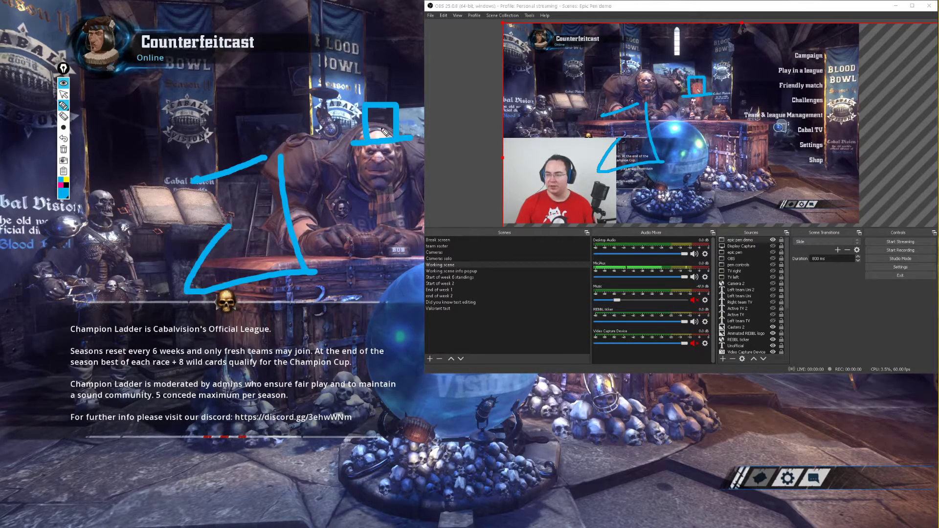
{"action": "key", "text": "ctrl+shift+1"}
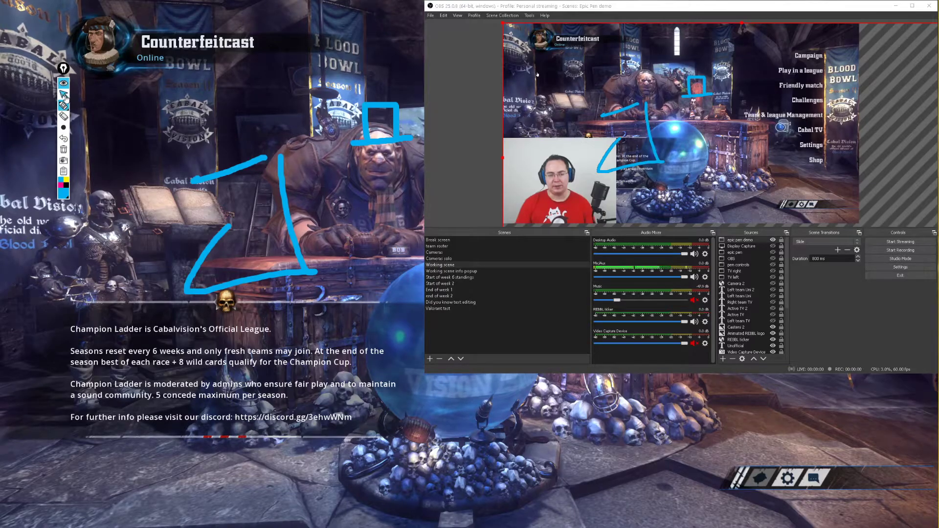
Fit the epic pen demo source to the screen via Transform and re-enable the pen
{"action": "right_click", "coordinate": [744, 240]}
{"action": "mouse_move", "coordinate": [802, 349]}
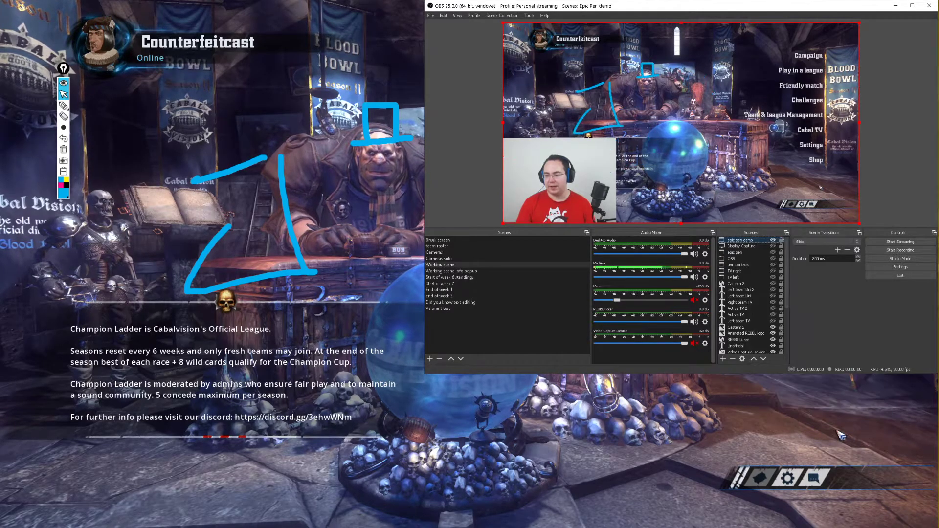
{"action": "left_click", "coordinate": [835, 432]}
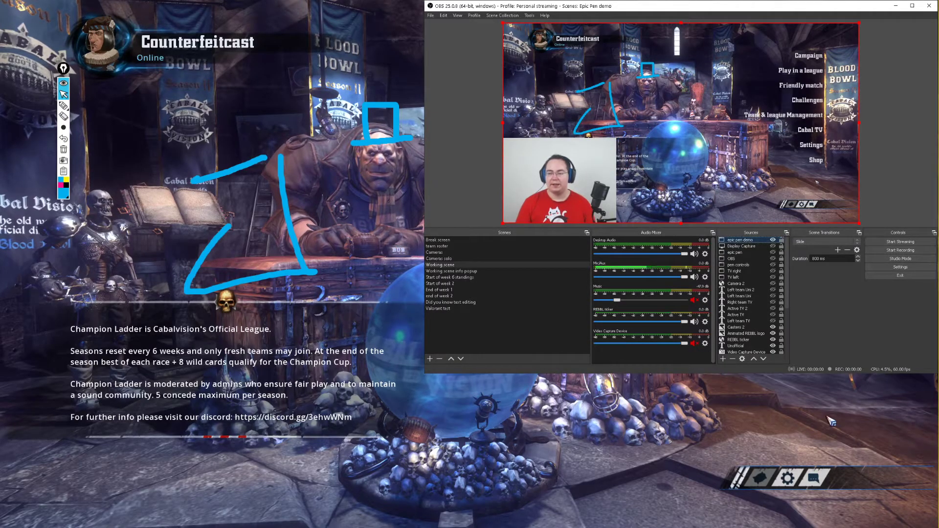
{"action": "left_click", "coordinate": [61, 104]}
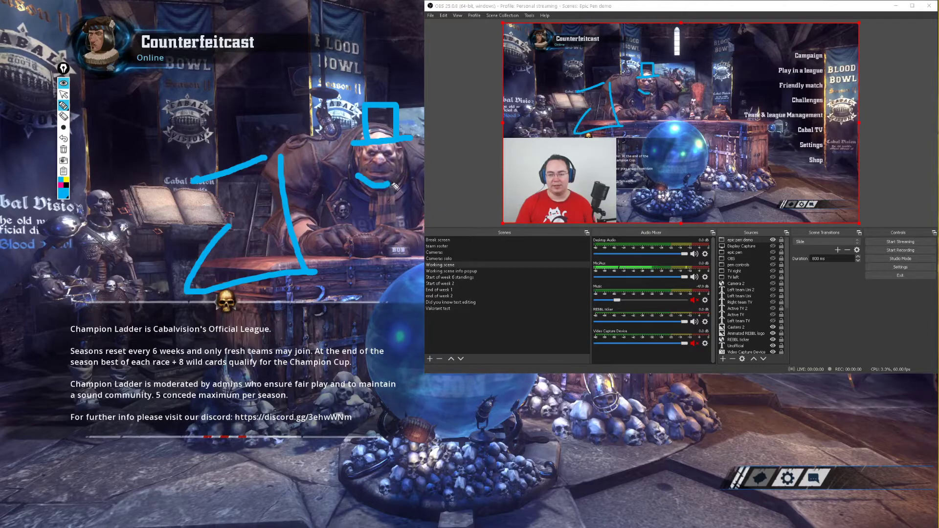
Draw a blue triangular beard below the character's chin
{"action": "left_click_drag", "start_coordinate": [387, 224], "coordinate": [360, 181]}
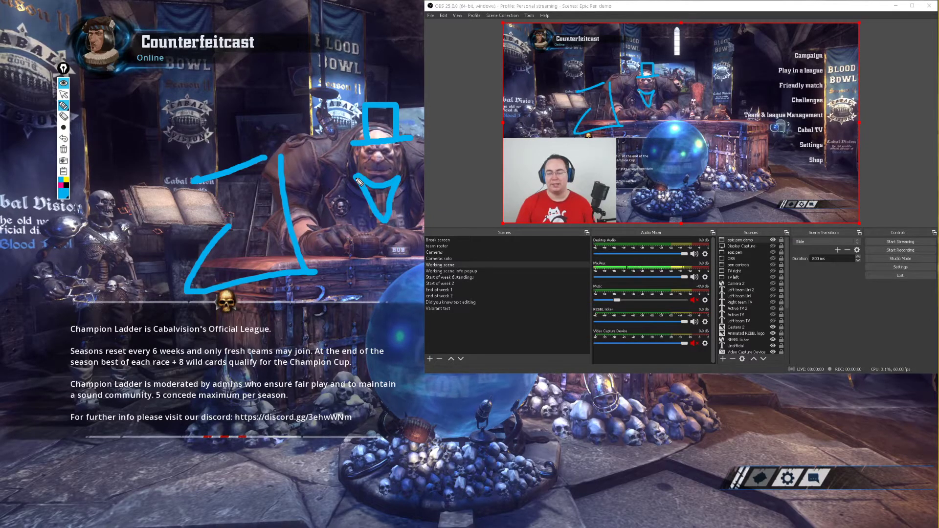